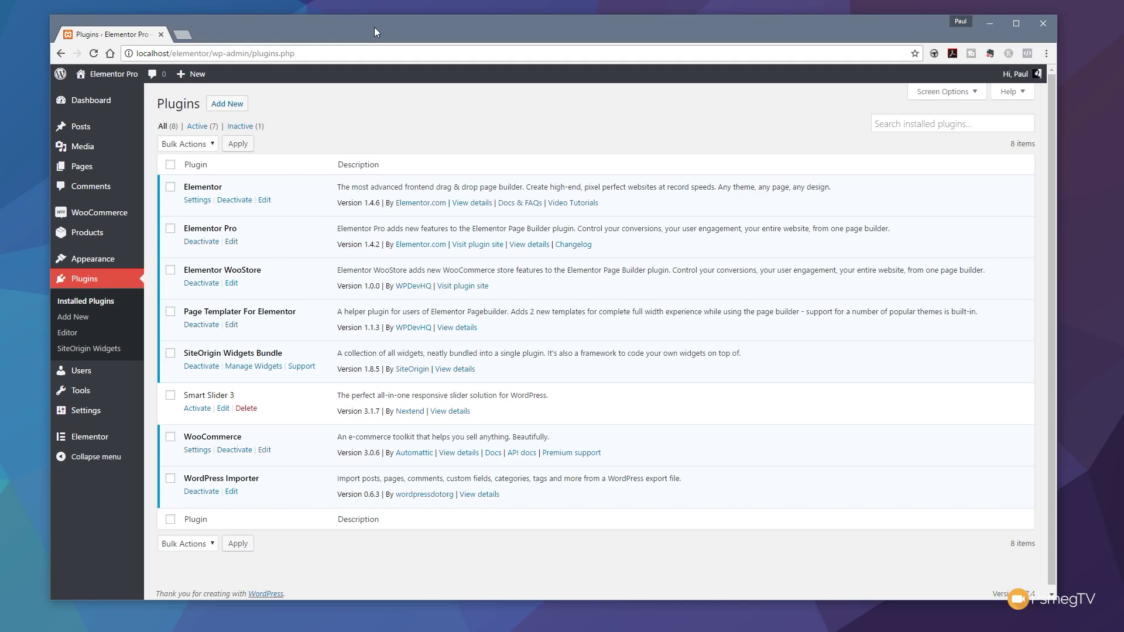
Sync the Elementor template library from Elementor's Tools page.
mouse_move(94, 445)
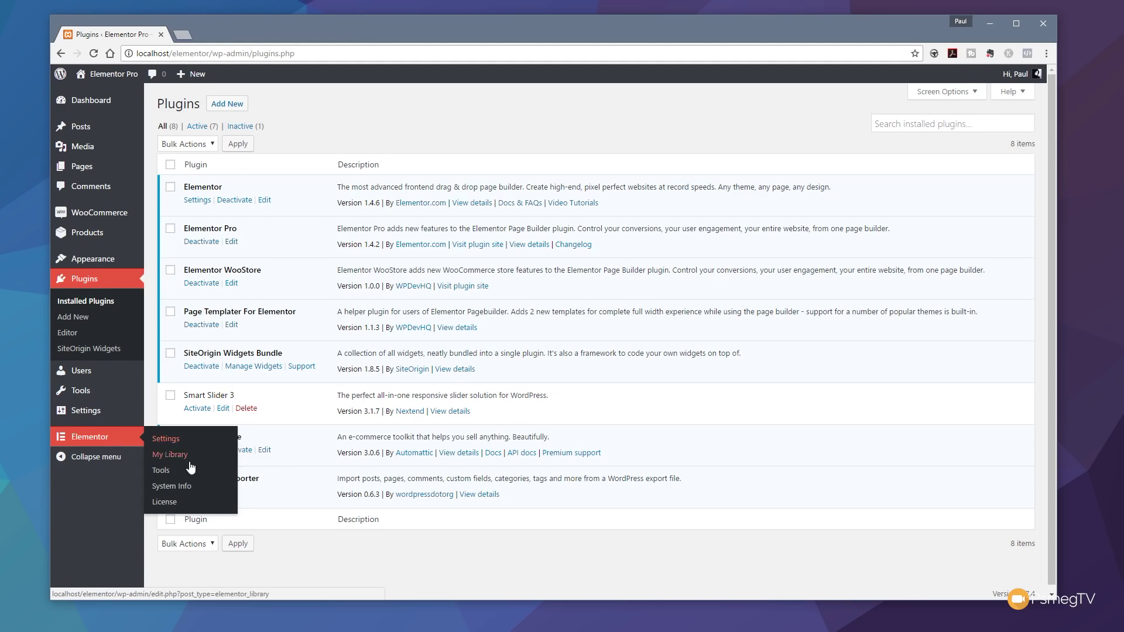
left_click(166, 471)
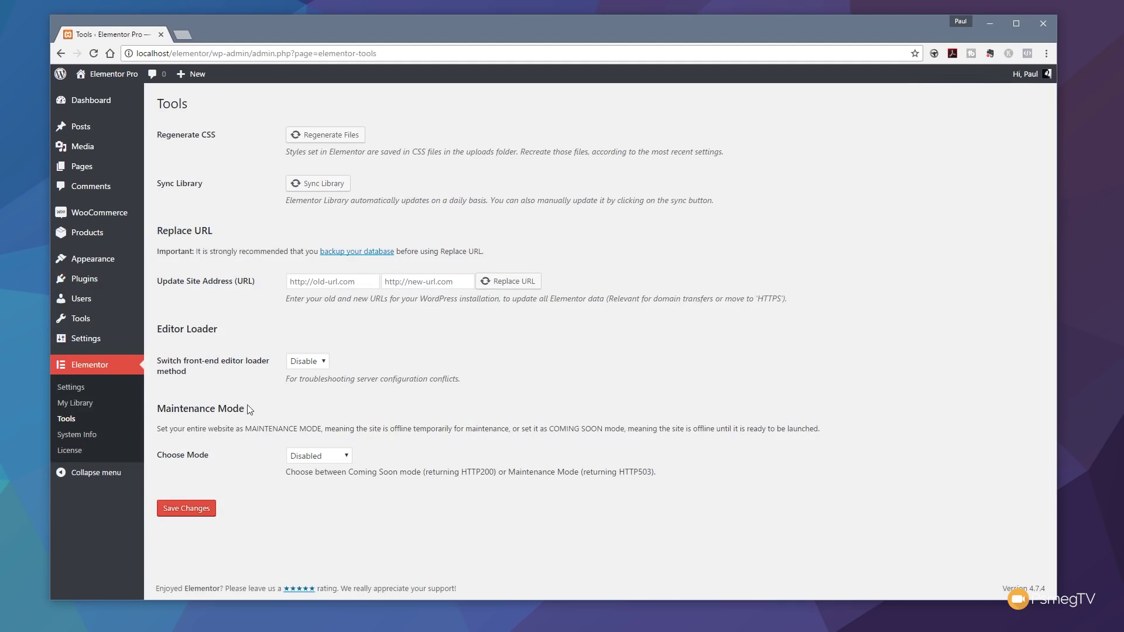
left_click(323, 184)
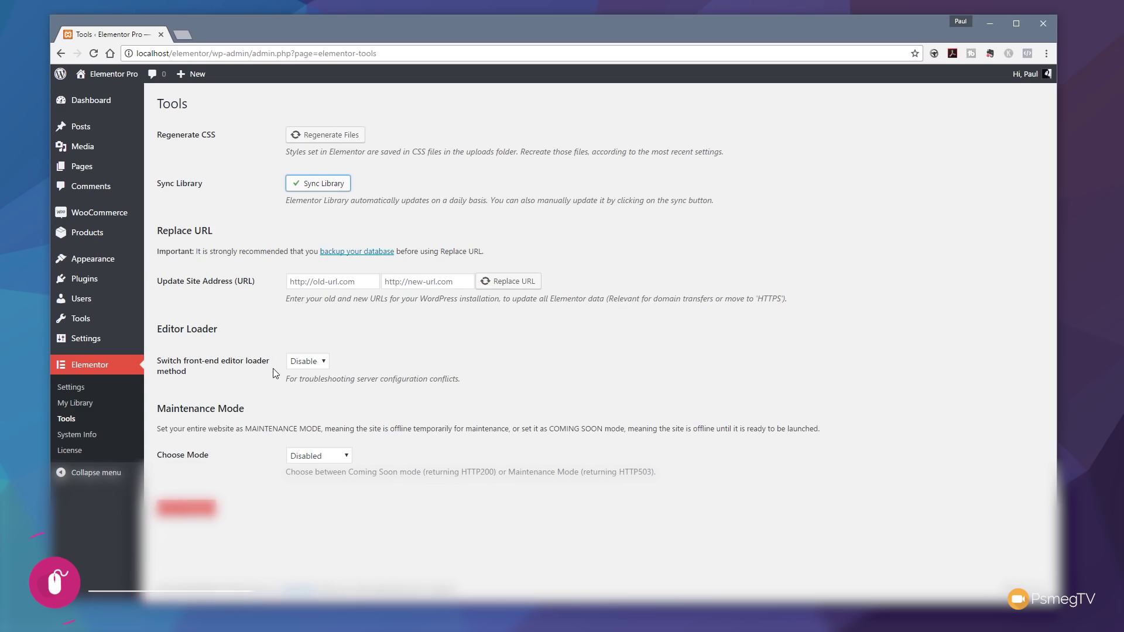
Create a new page titled 'Landing', removing the stray backslash from the title.
mouse_move(111, 167)
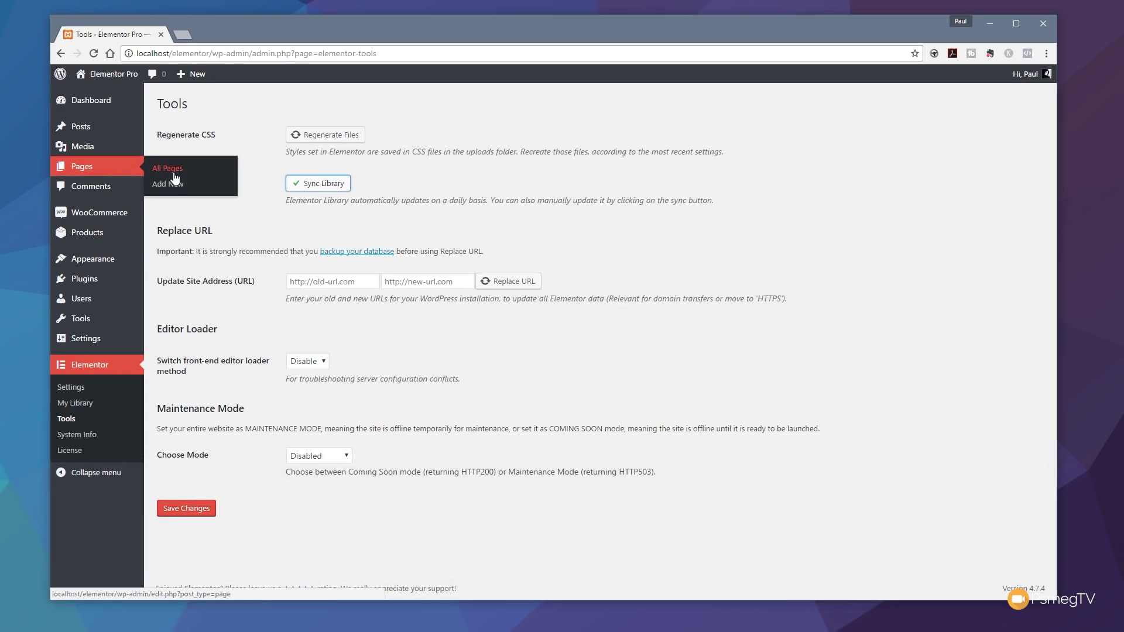
left_click(174, 189)
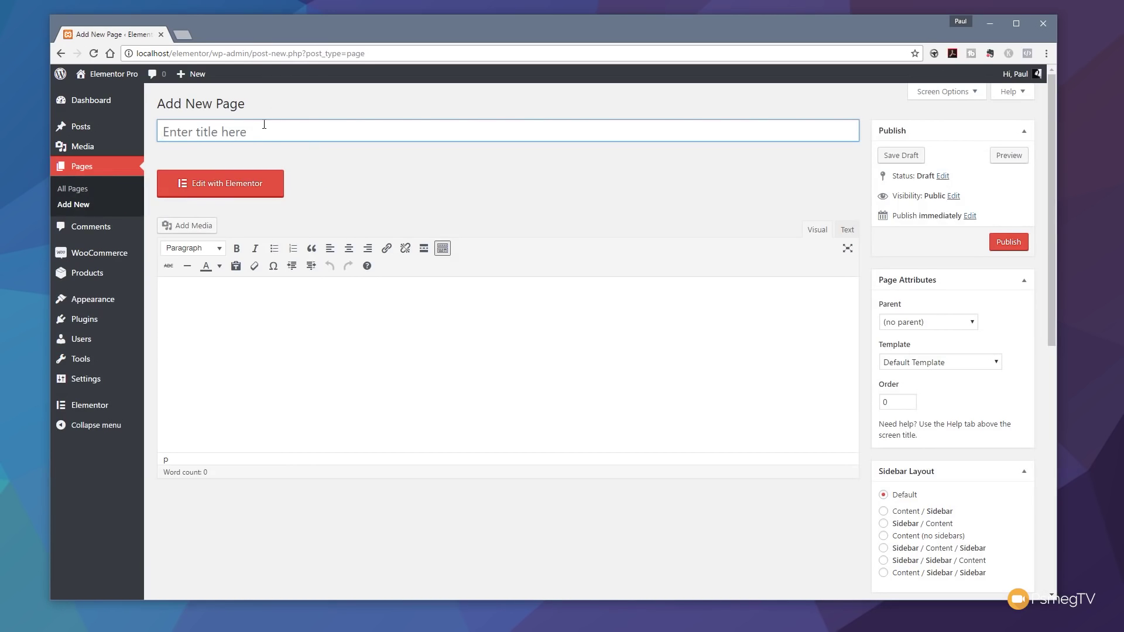
type("\\Landing")
key("Home")
key("Delete")
left_click(582, 170)
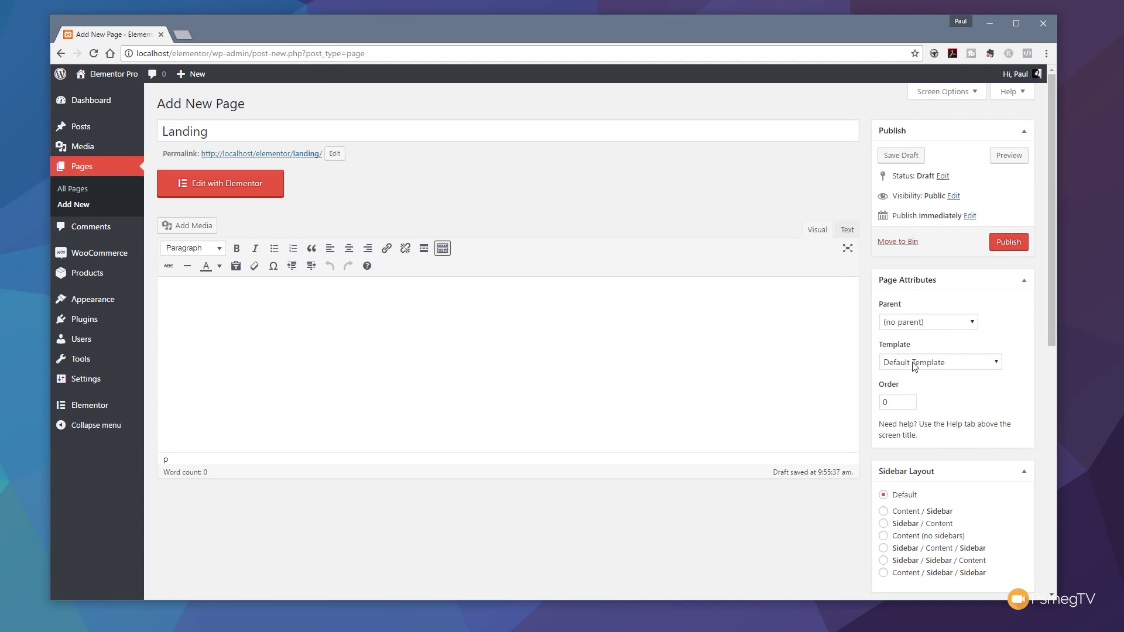
Set the page template to Elementor Canvas and publish the page.
left_click(943, 365)
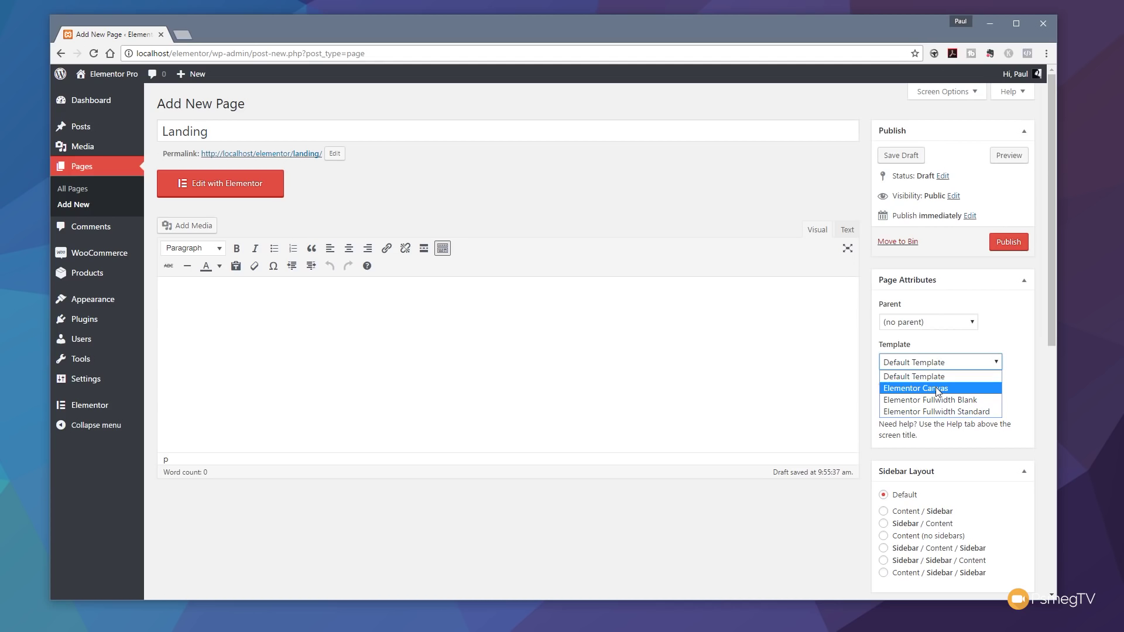
left_click(938, 389)
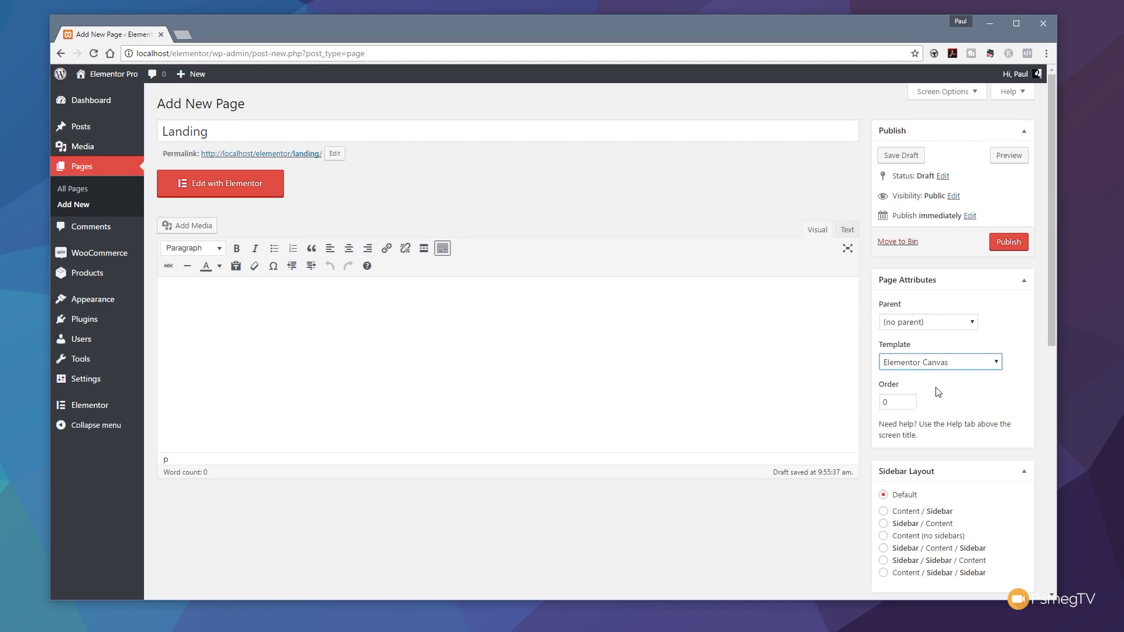
left_click(1005, 245)
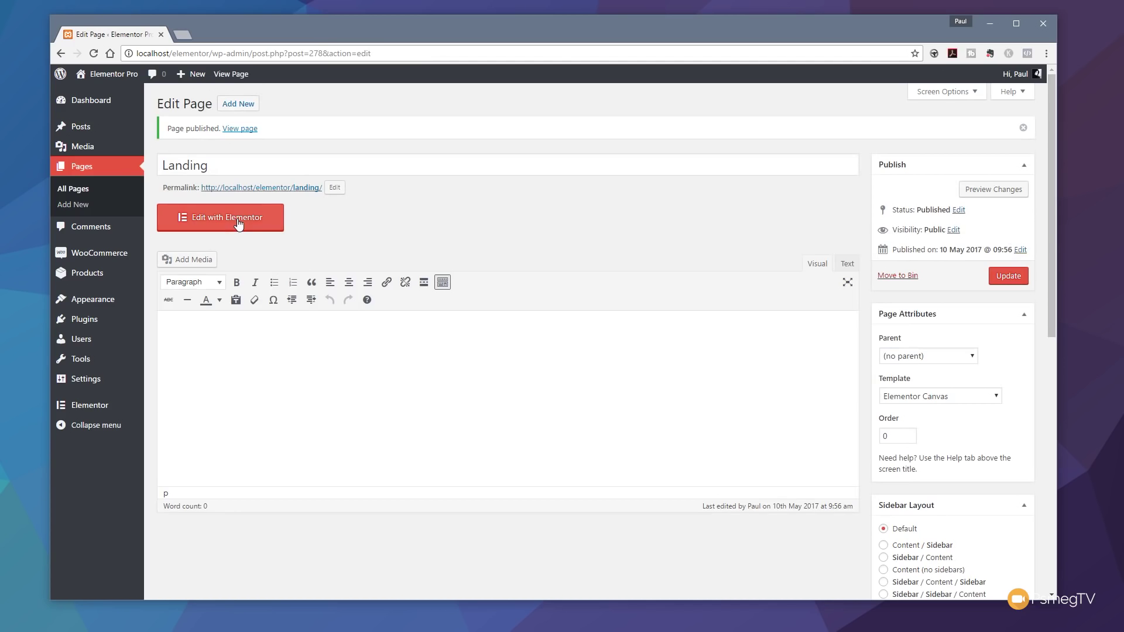
Open Landing in the Elementor editor and browse the predesigned page templates.
left_click(238, 220)
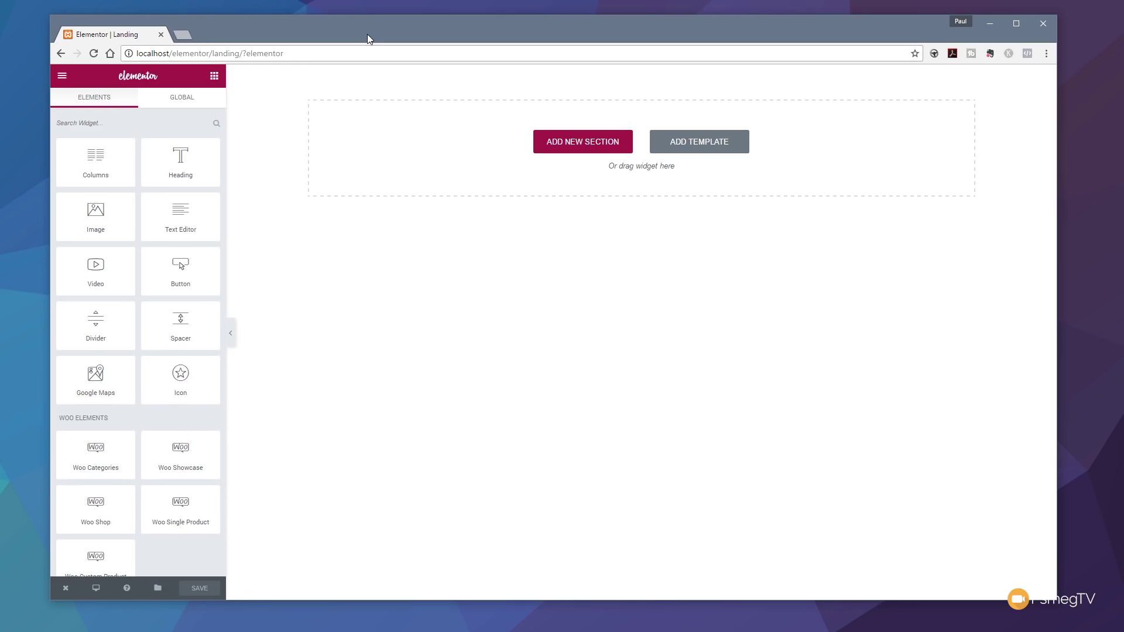
left_click(710, 150)
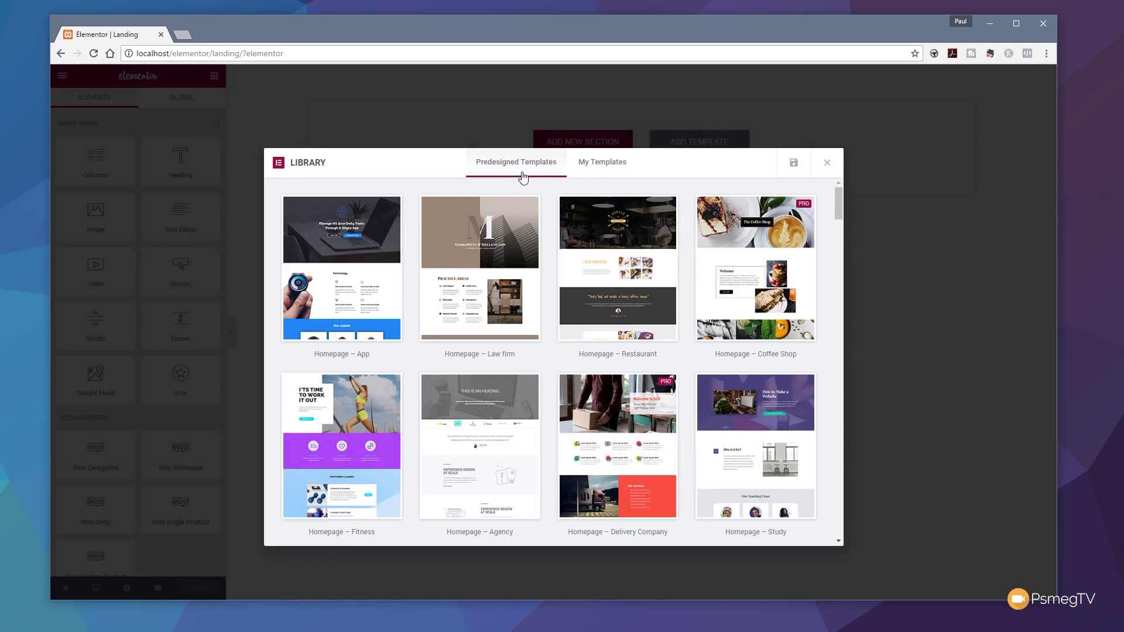
mouse_move(479, 327)
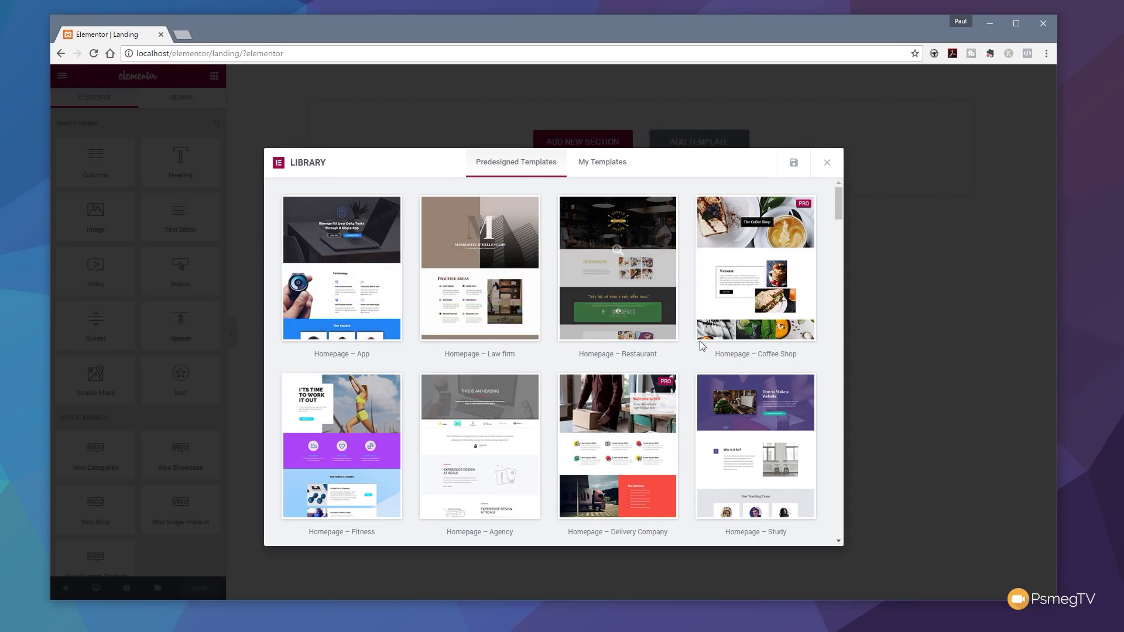
scroll(707, 343, "down", 3)
scroll(707, 343, "down", 6)
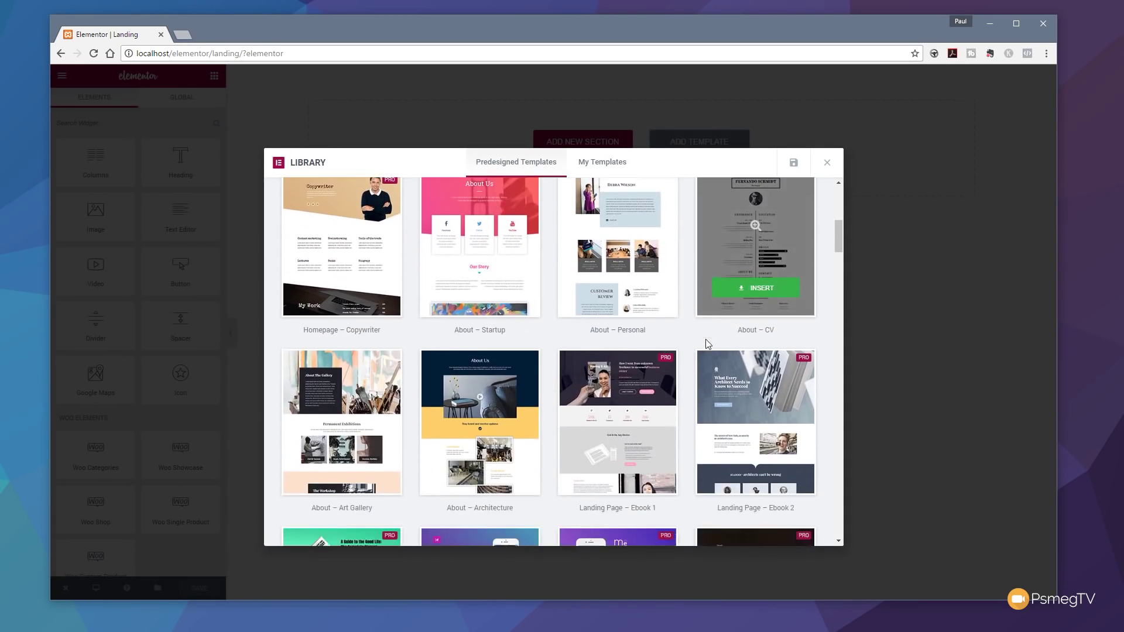
mouse_move(594, 389)
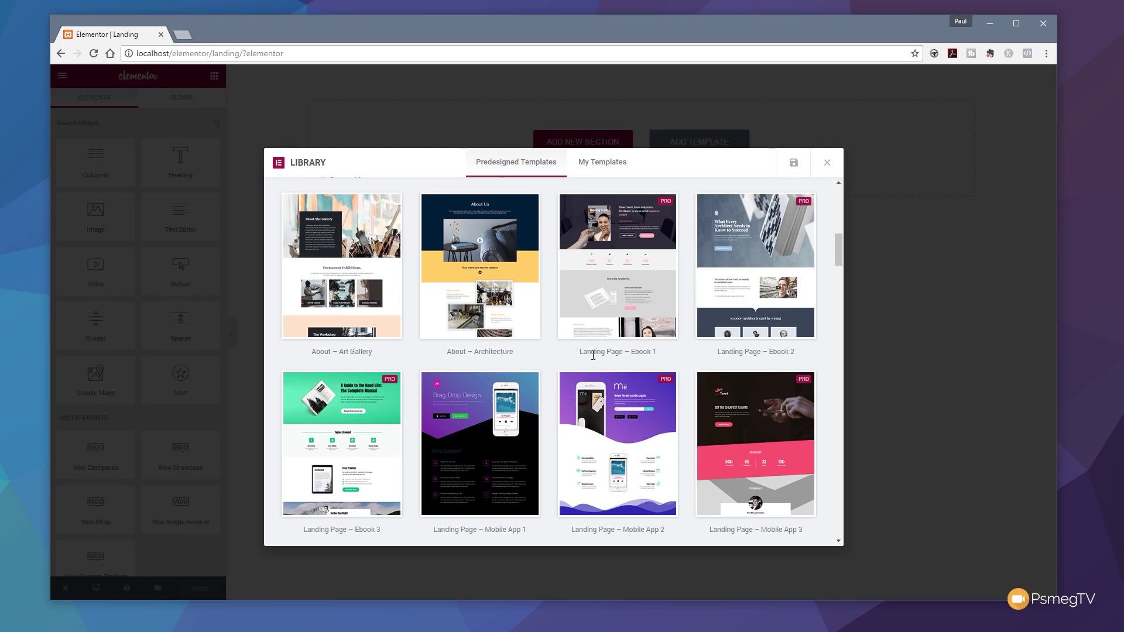
scroll(593, 355, "down", 4)
mouse_move(663, 382)
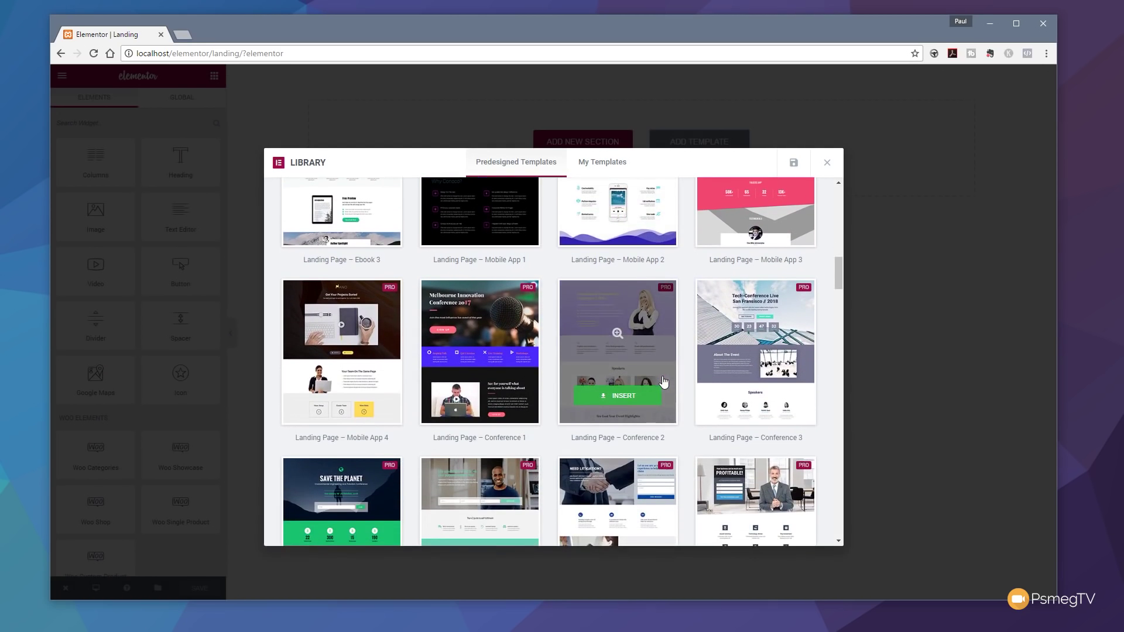
scroll(663, 382, "down", 3)
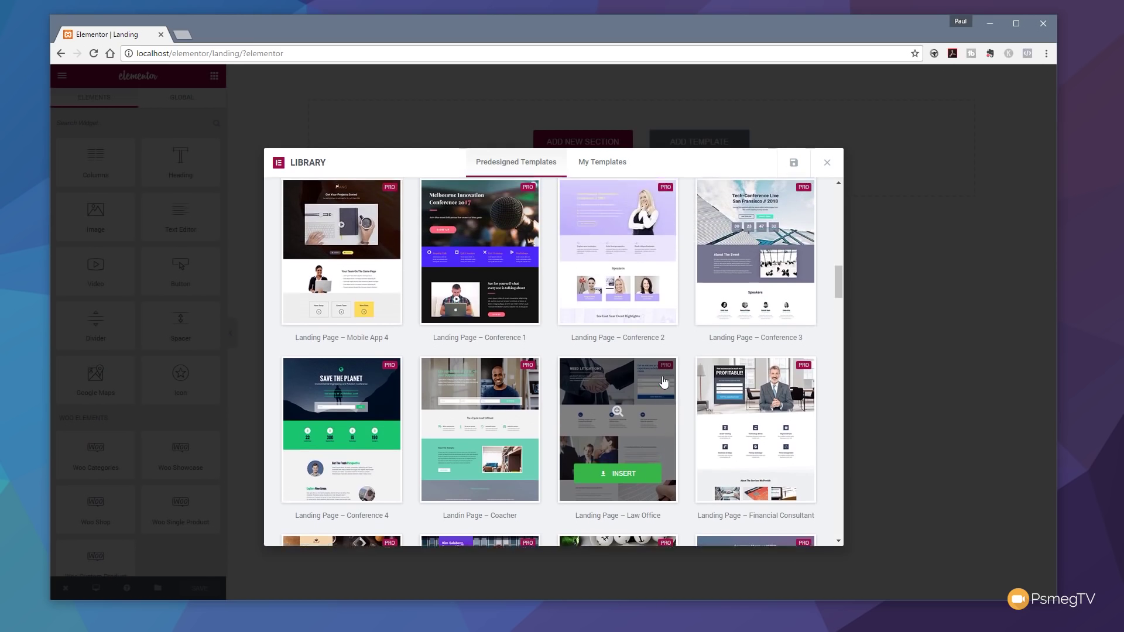
scroll(663, 382, "up", 5)
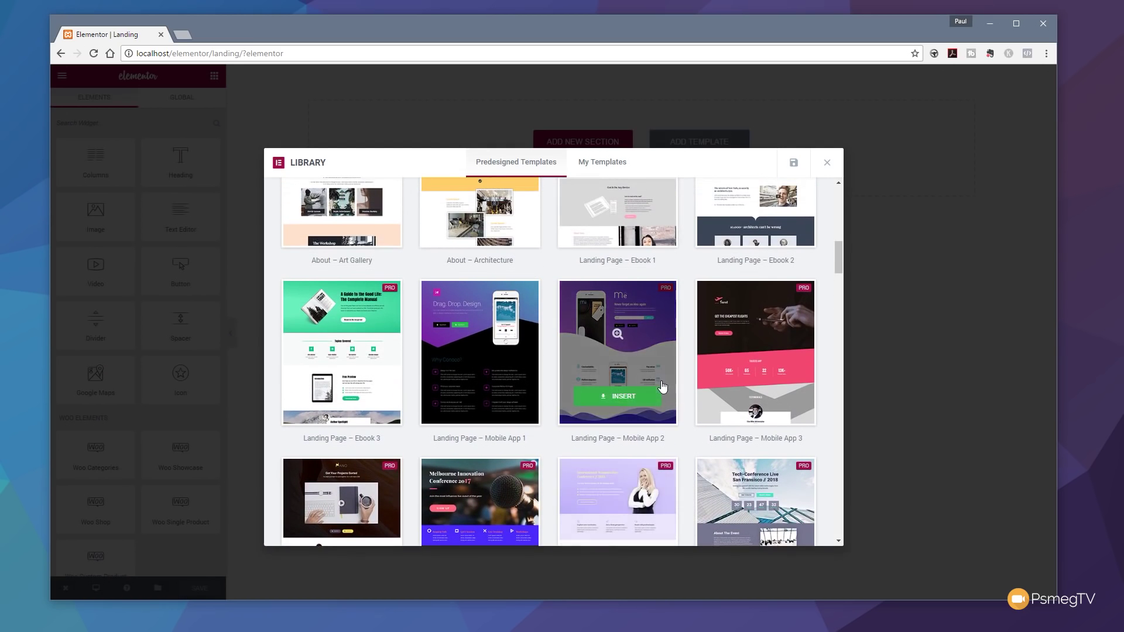
scroll(663, 386, "up", 3)
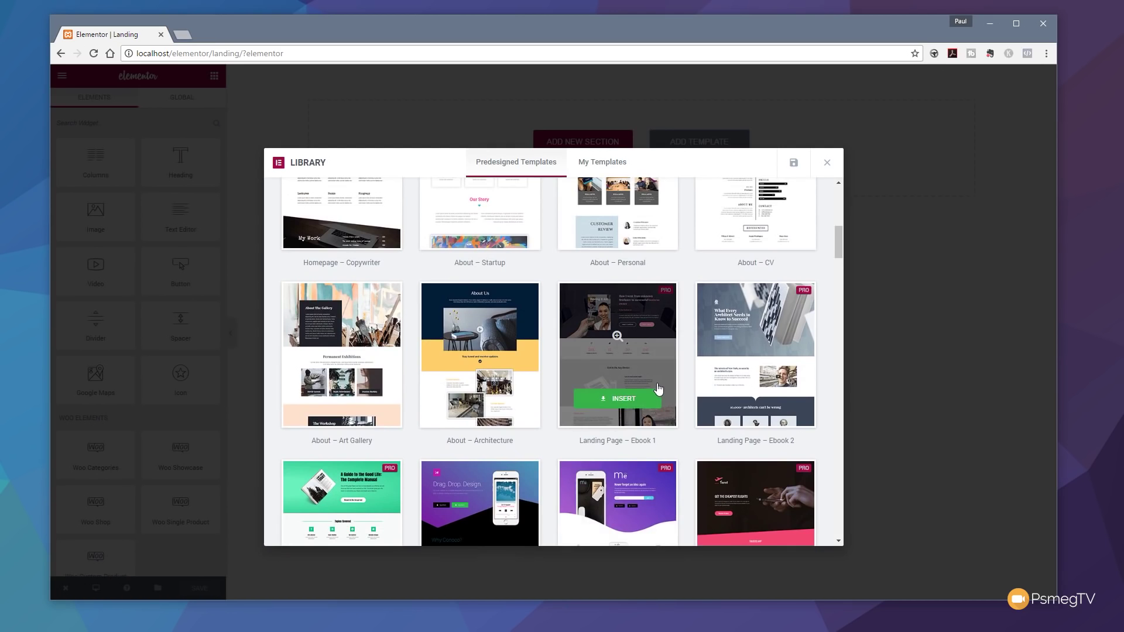
Insert the Landing Page – Ebook 1 template and scroll through the resulting page.
left_click(614, 397)
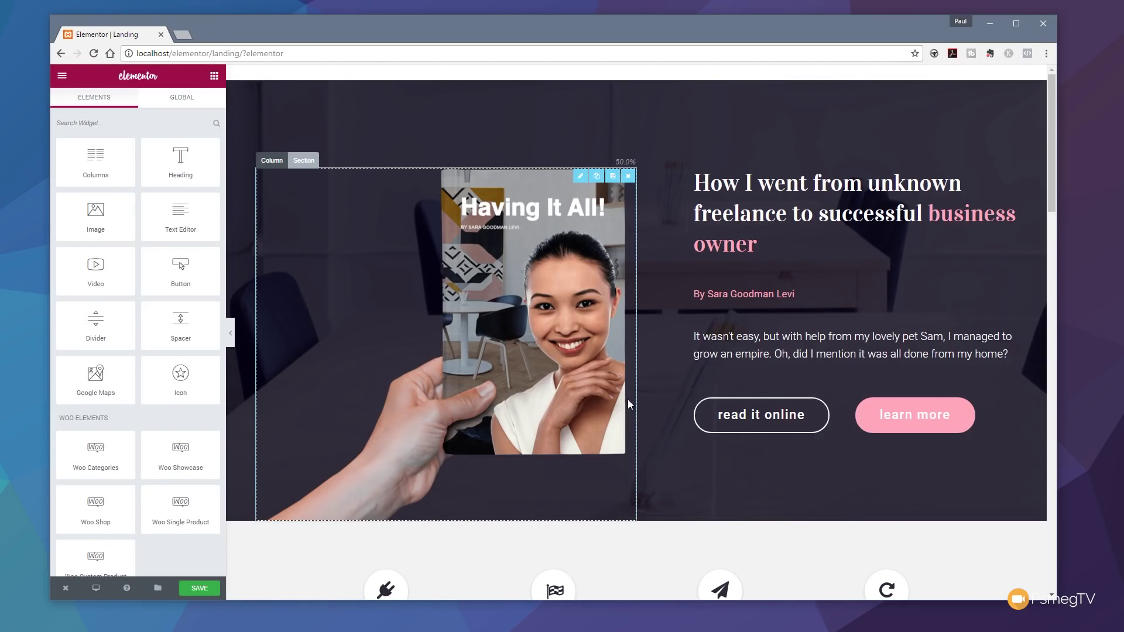
scroll(759, 294, "down", 4)
scroll(757, 293, "down", 4)
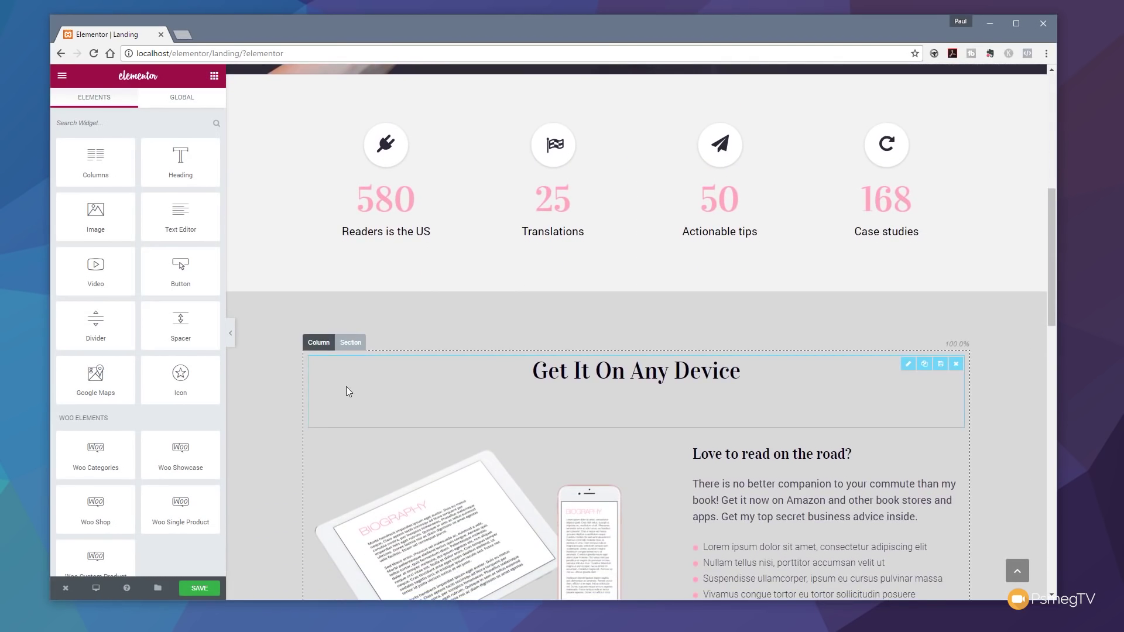
scroll(328, 391, "down", 3)
scroll(281, 402, "down", 7)
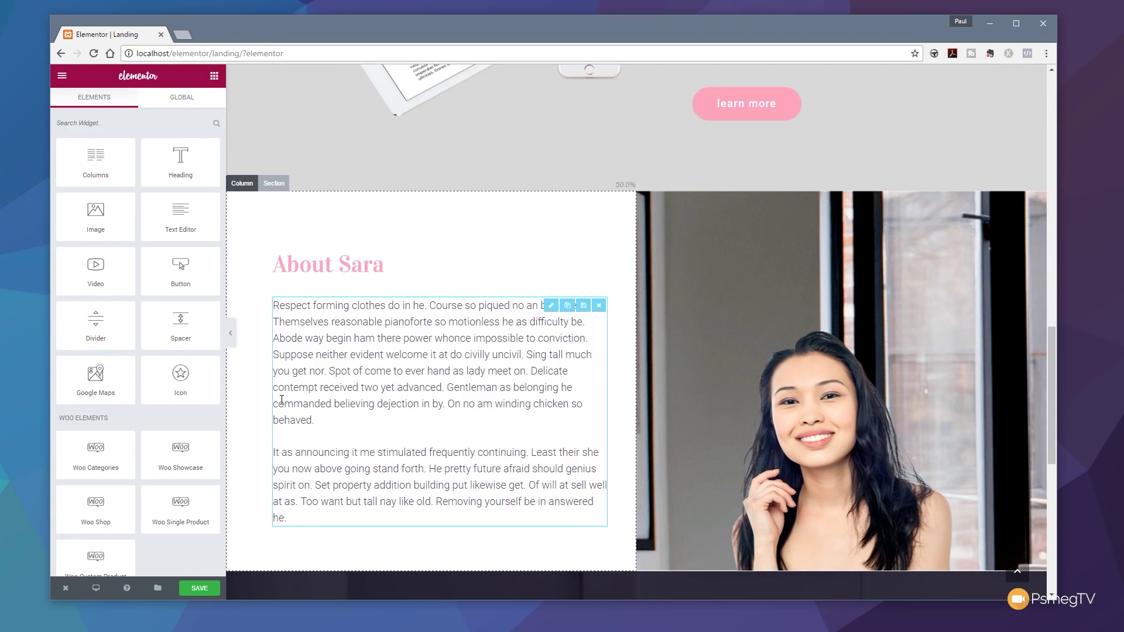
scroll(284, 403, "down", 8)
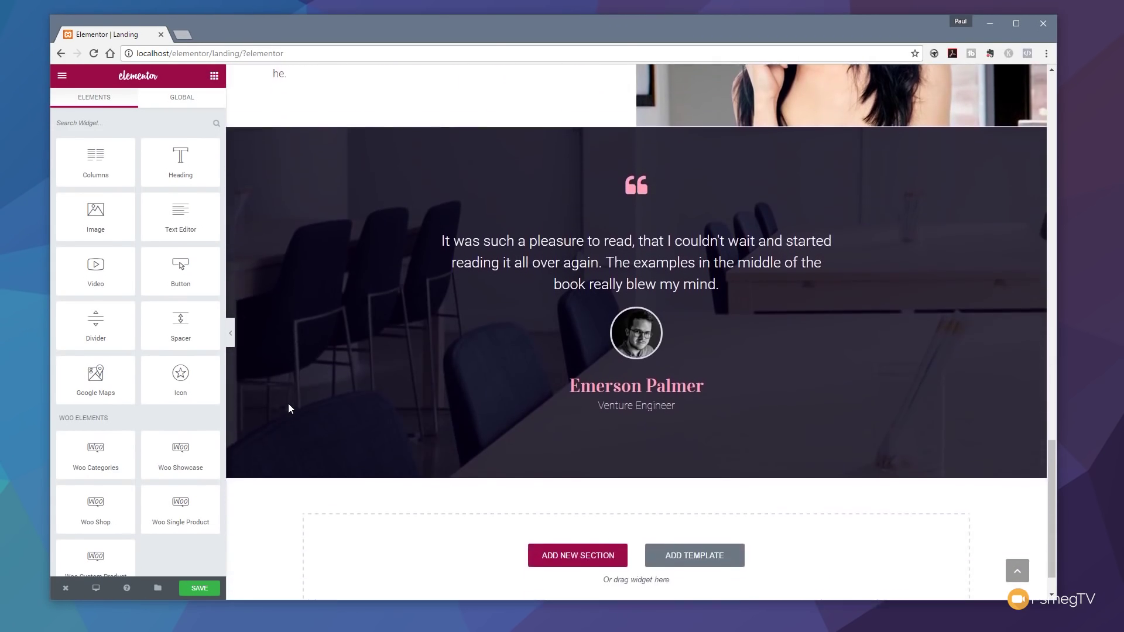
scroll(288, 403, "down", 1)
scroll(288, 403, "up", 2)
scroll(288, 403, "down", 2)
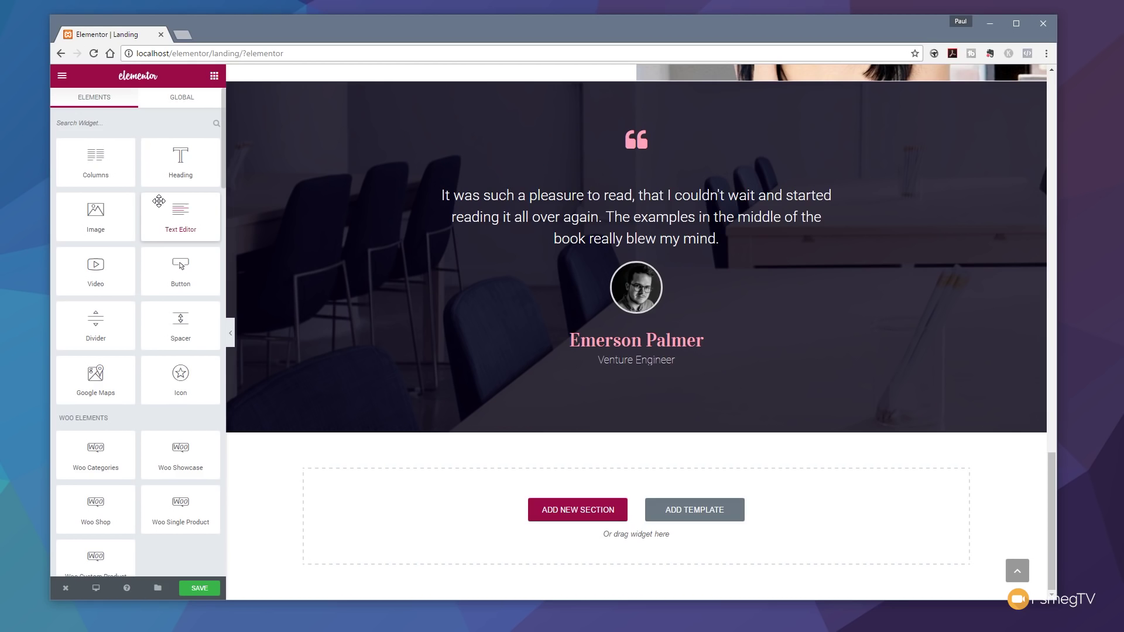
scroll(423, 335, "up", 6)
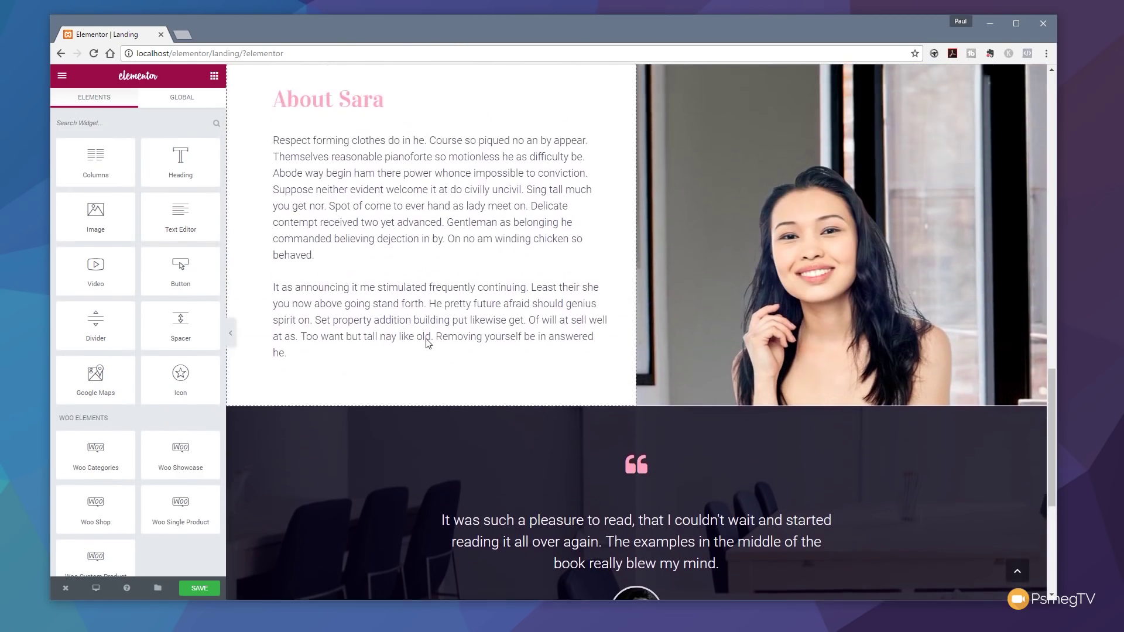
scroll(426, 343, "up", 3)
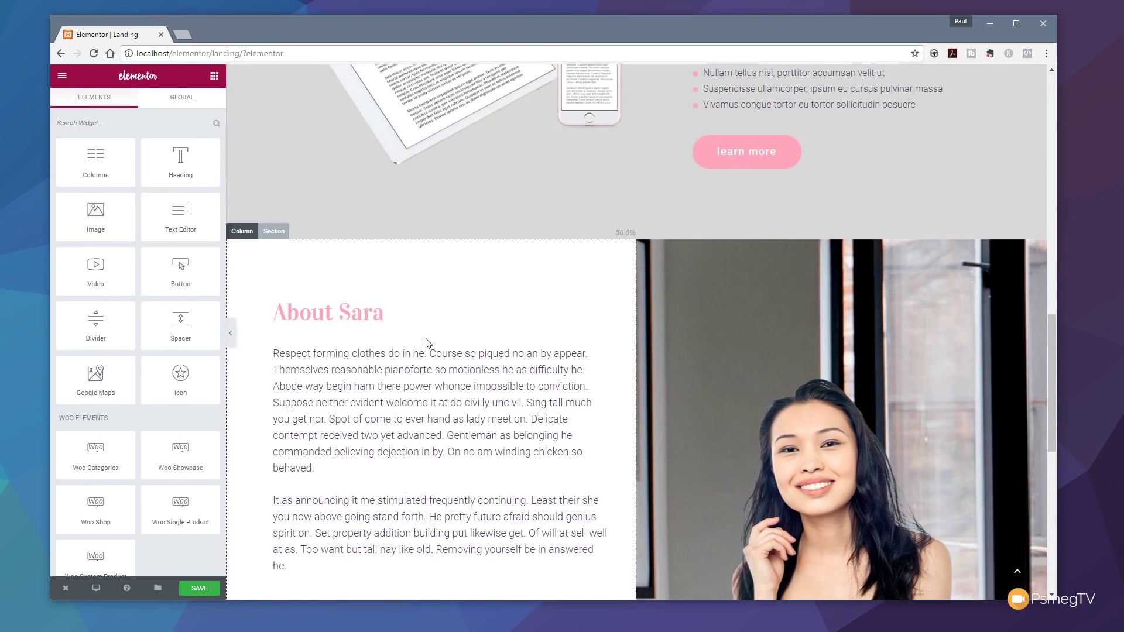
scroll(426, 344, "up", 6)
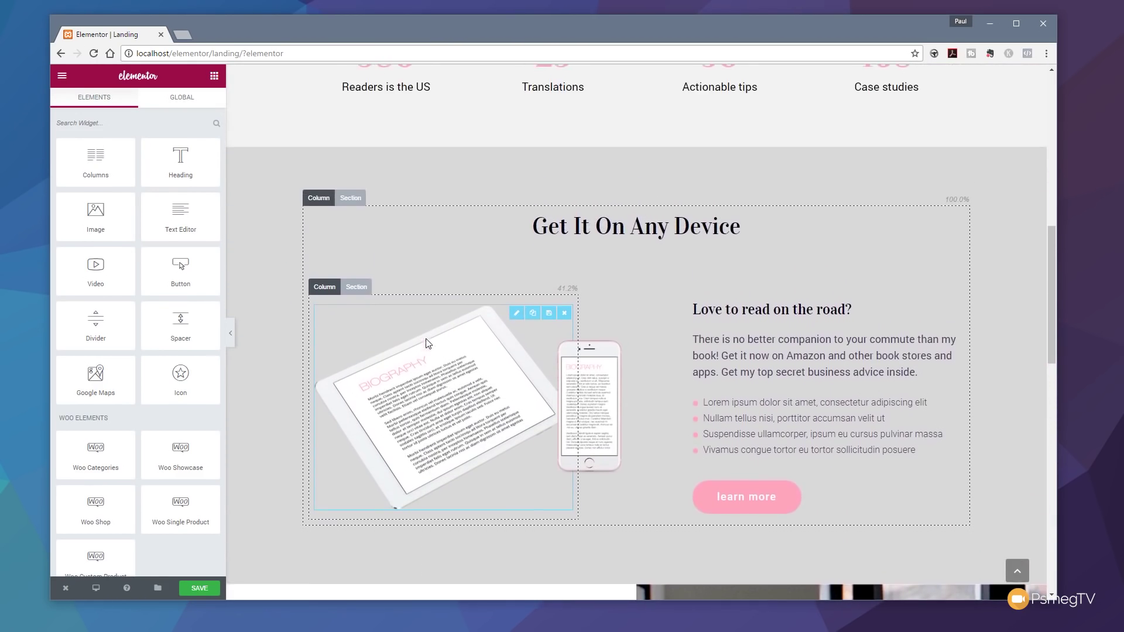
scroll(426, 344, "up", 9)
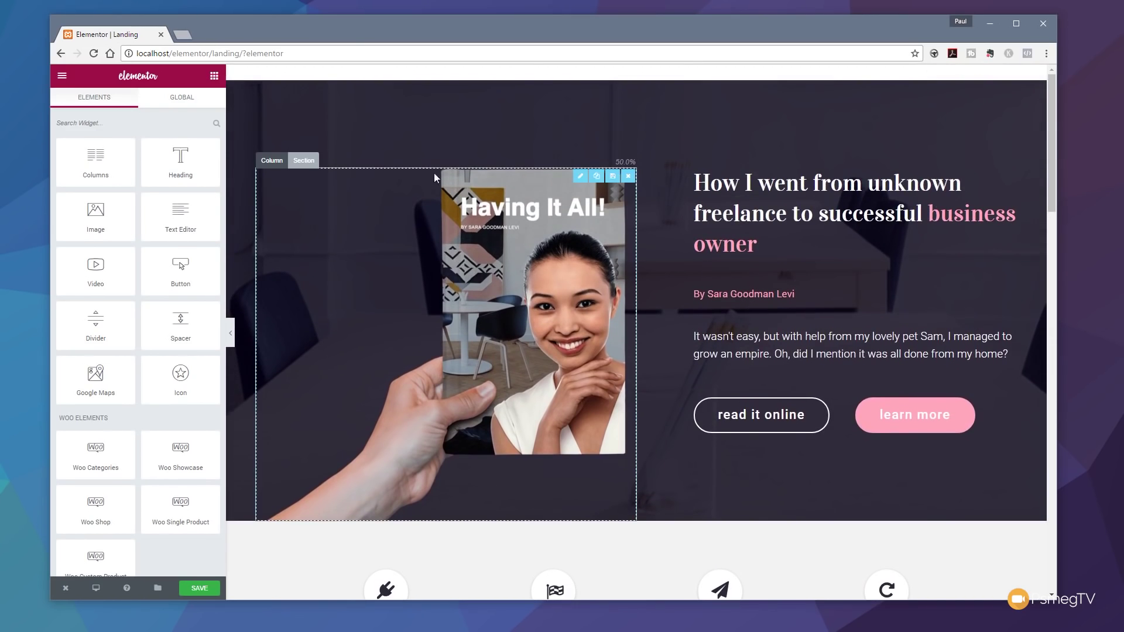
Show the hero heading's Style settings: Vidaloka, size 40, weight 100, line-height 1.3.
left_click(580, 176)
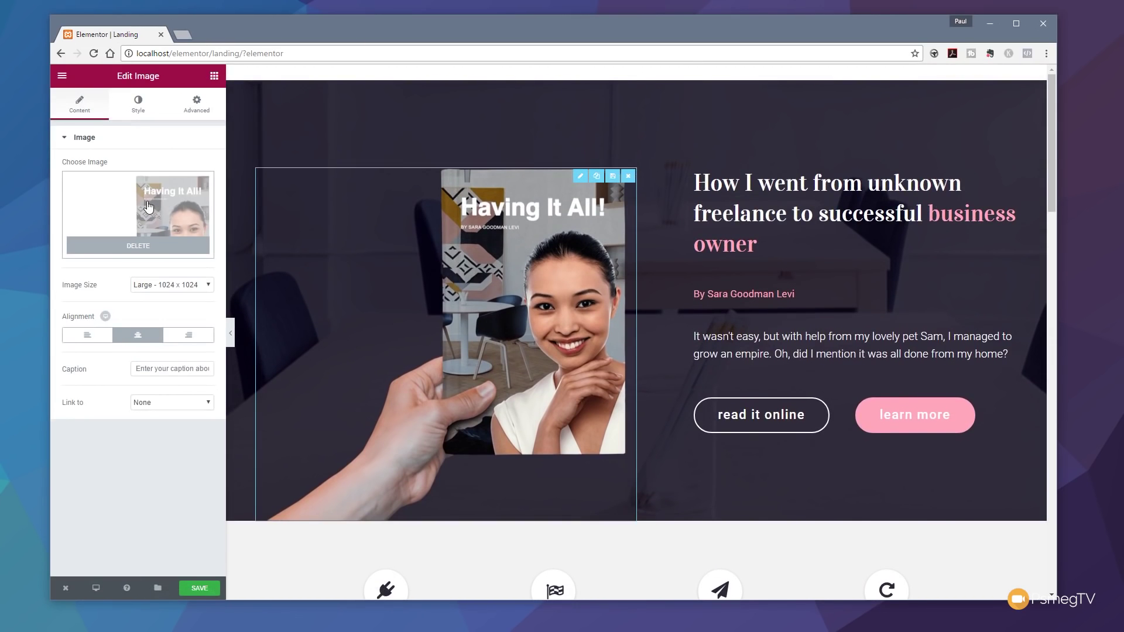
left_click(781, 253)
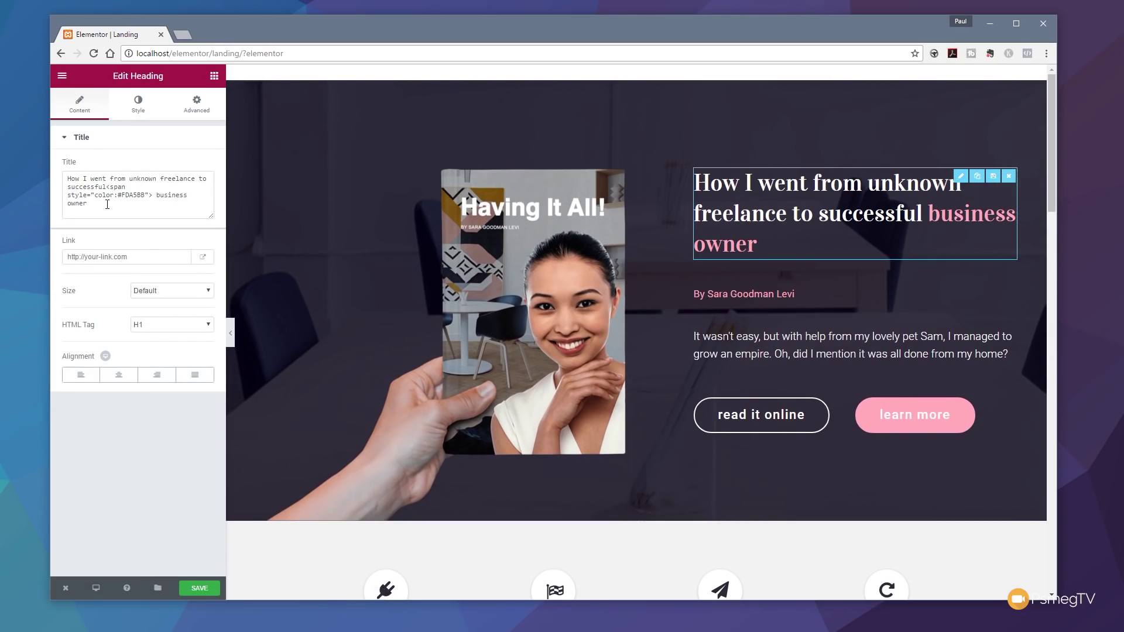
left_click(151, 112)
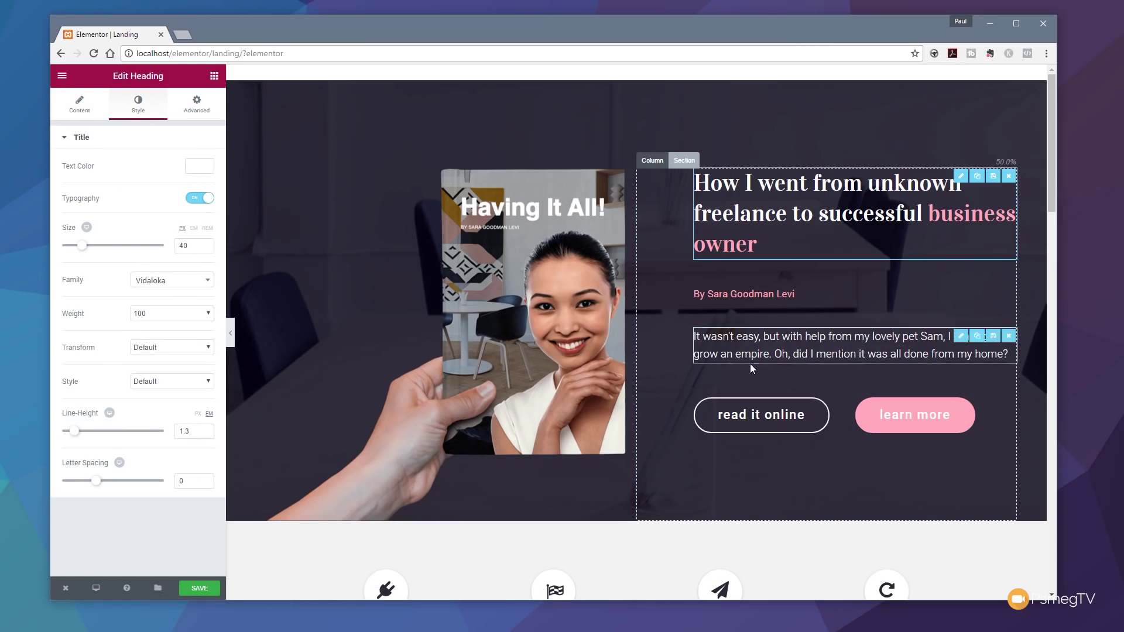